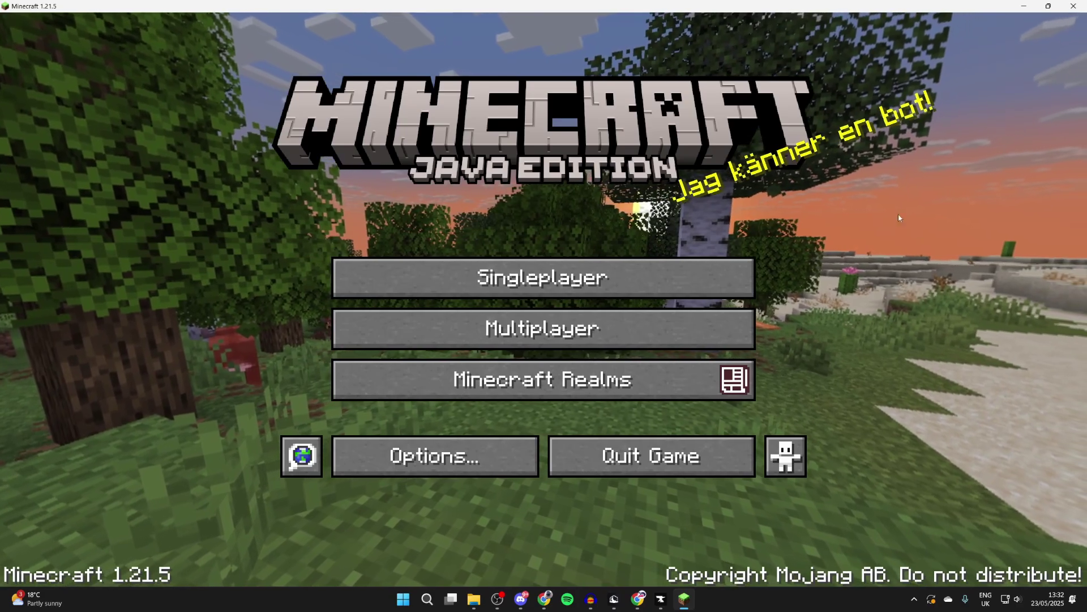
Close Minecraft 1.21.5 from its title screen with Alt+F4 to reach the desktop.
key(alt+F4)
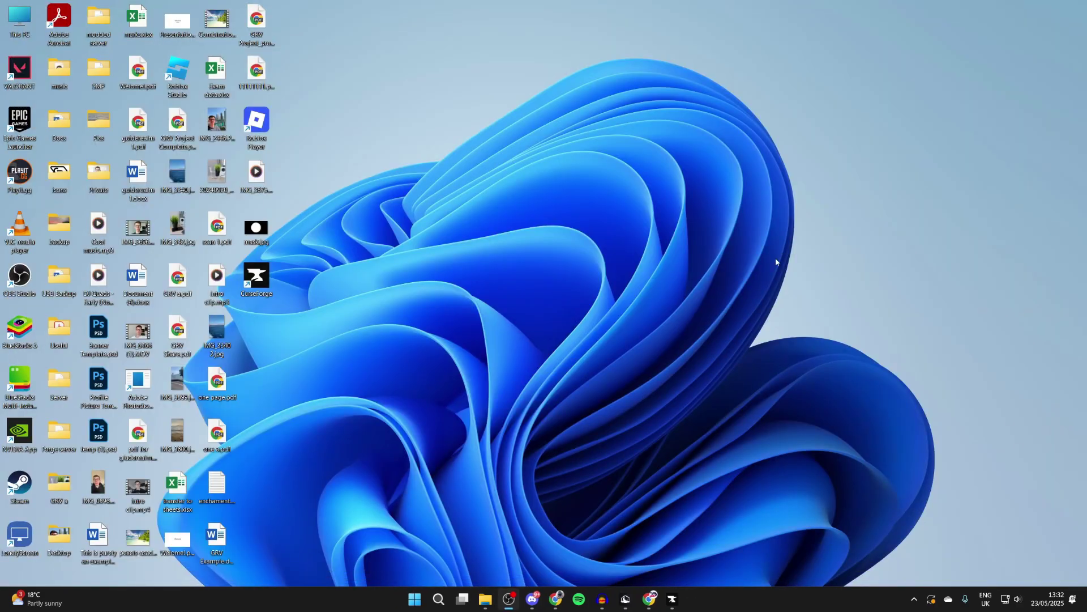
Bring CurseForge forward and open the GRV Pack card from My Modpacks.
click(674, 601)
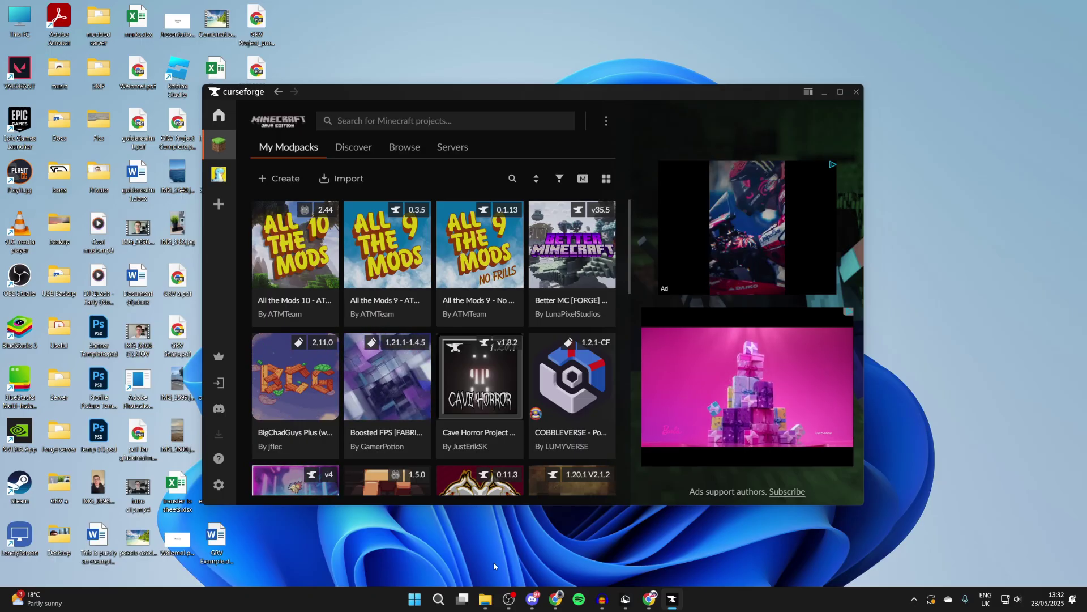
scroll(429, 341, down, 2)
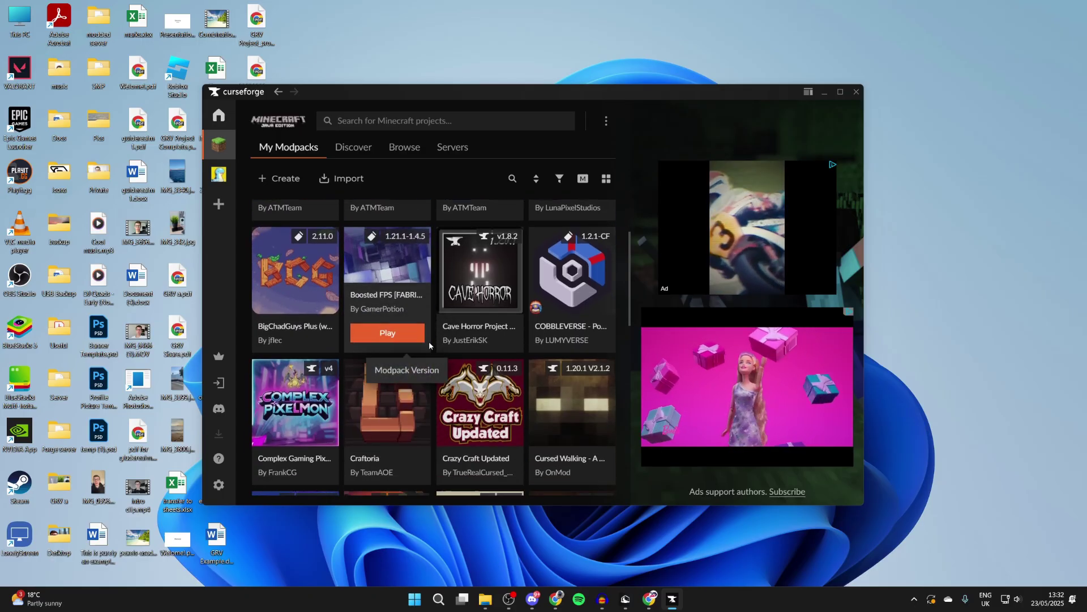
scroll(430, 341, down, 5)
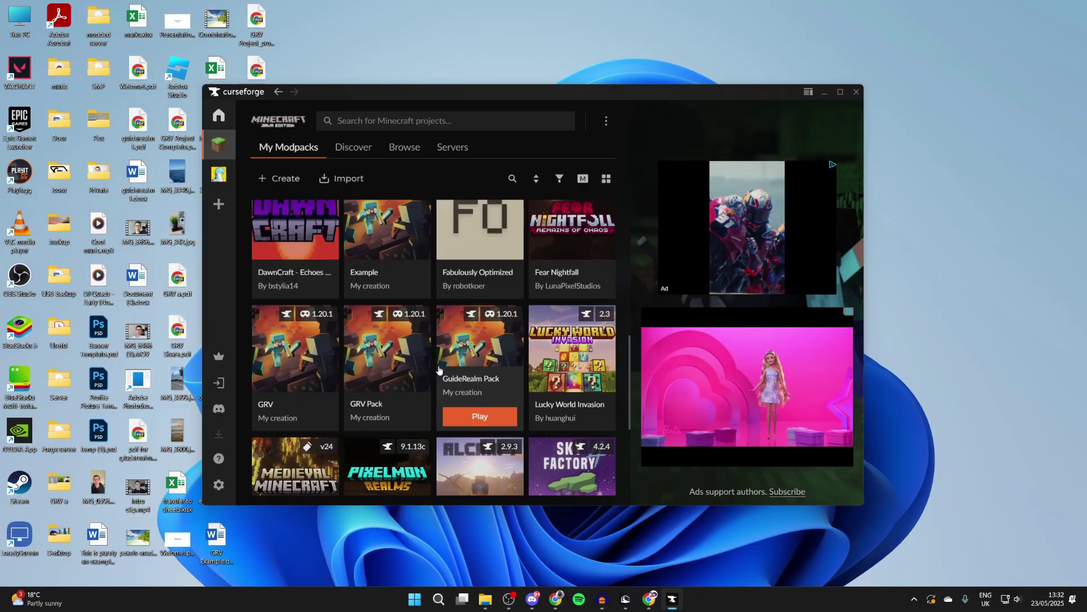
click(384, 358)
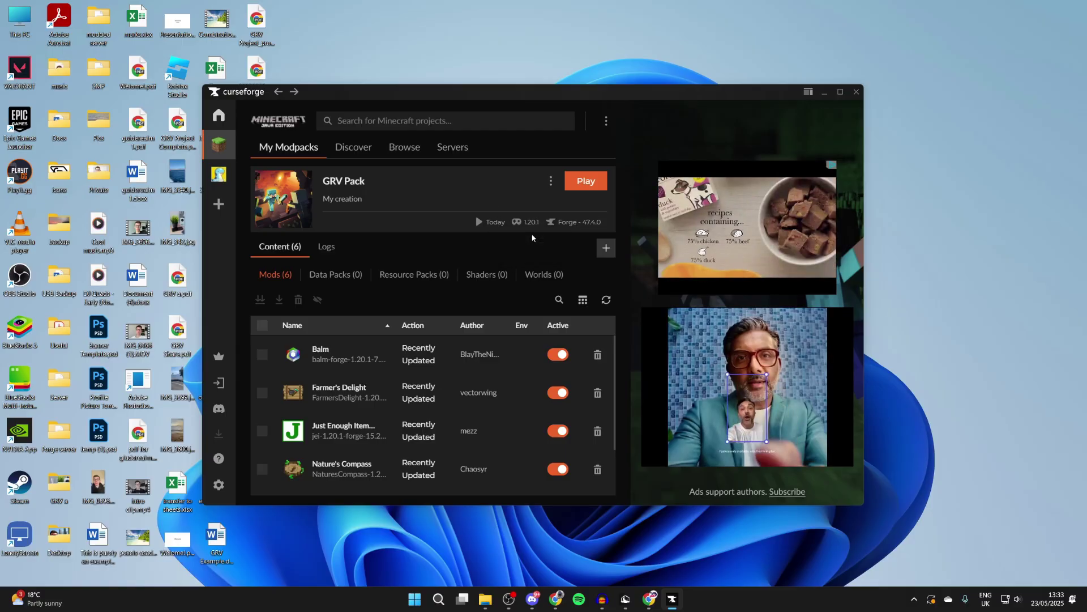
In Chrome, search 'optifine' and show all versions on the OptiFine downloads page.
mouse_move(673, 423)
key(alt+Tab)
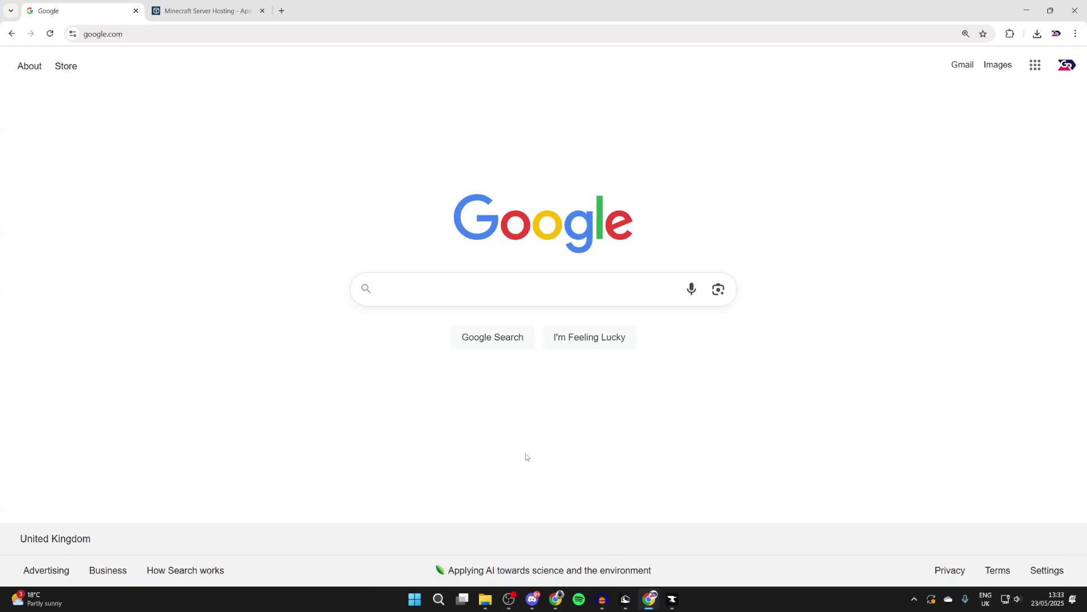
text(optifine)
key(Return)
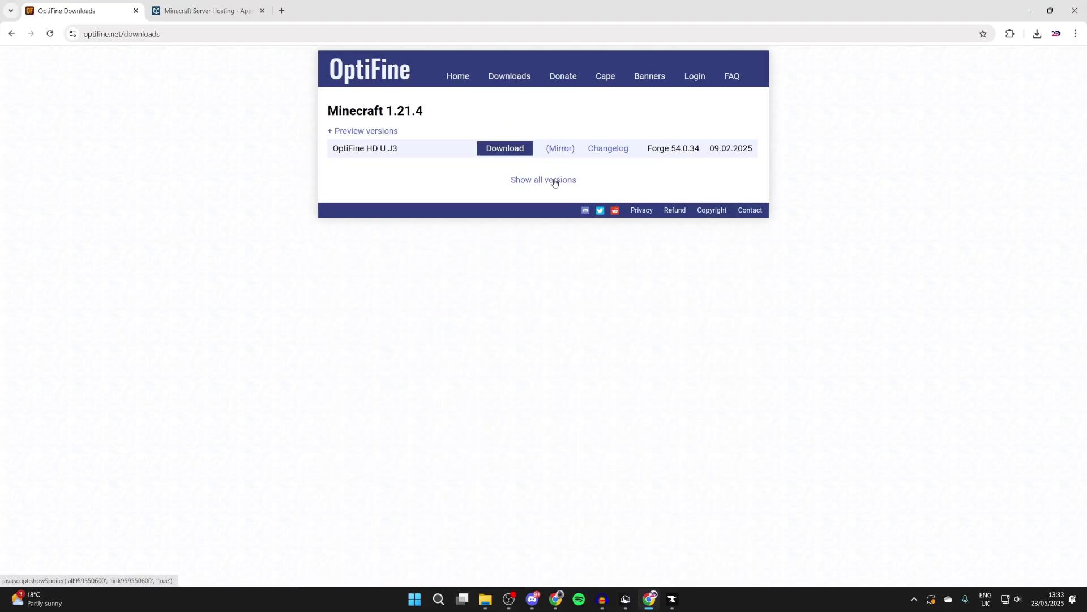
click(555, 182)
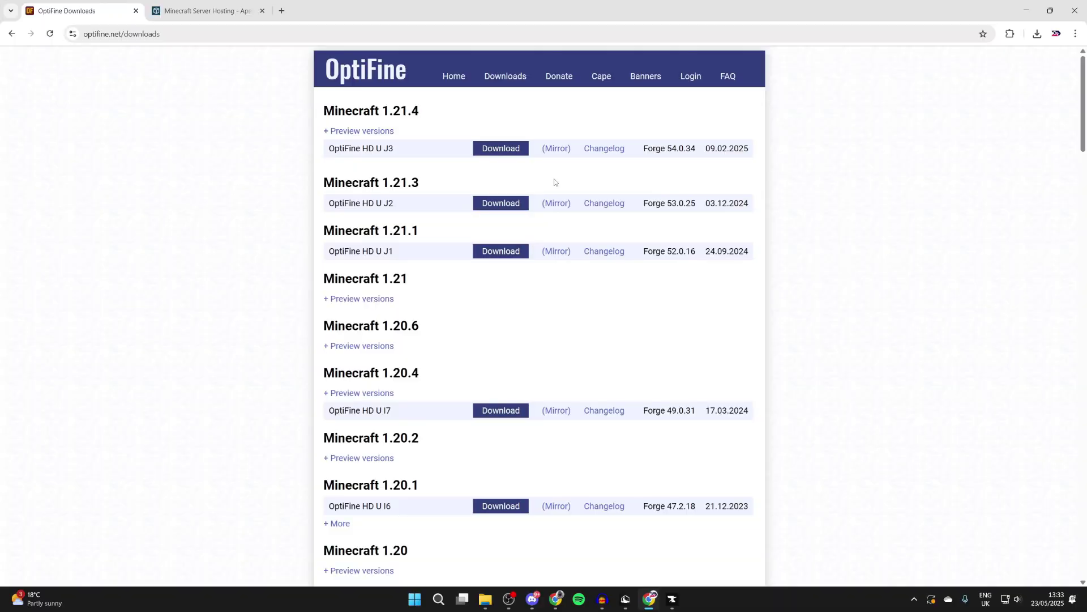
Confirm GRV Pack uses 1.20.1, download OptiFine 1.20.1 HD U I6 past the ad, then minimise Chrome.
click(669, 598)
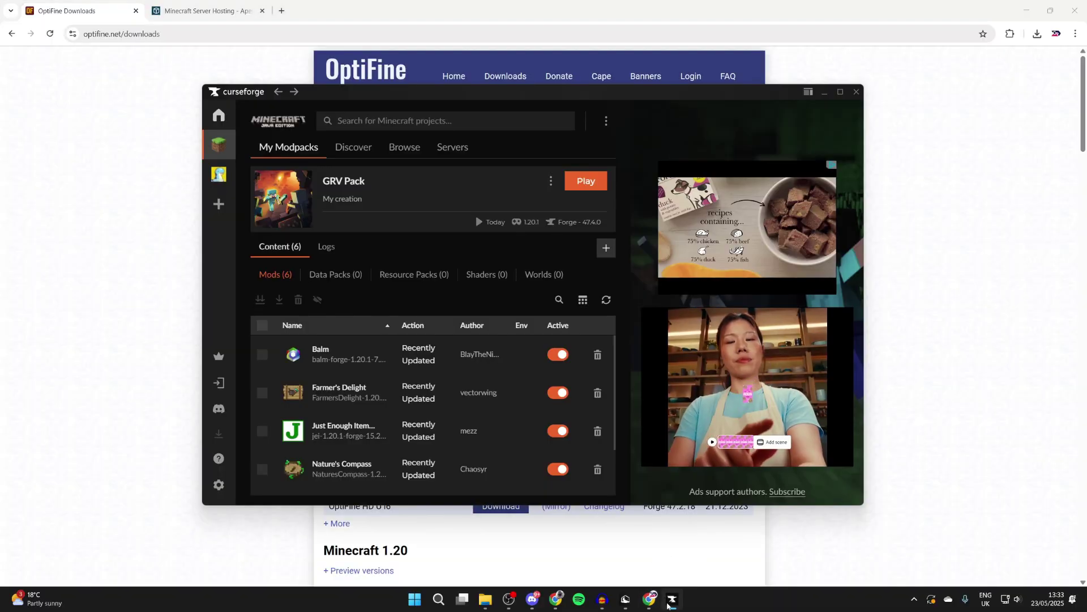
click(670, 600)
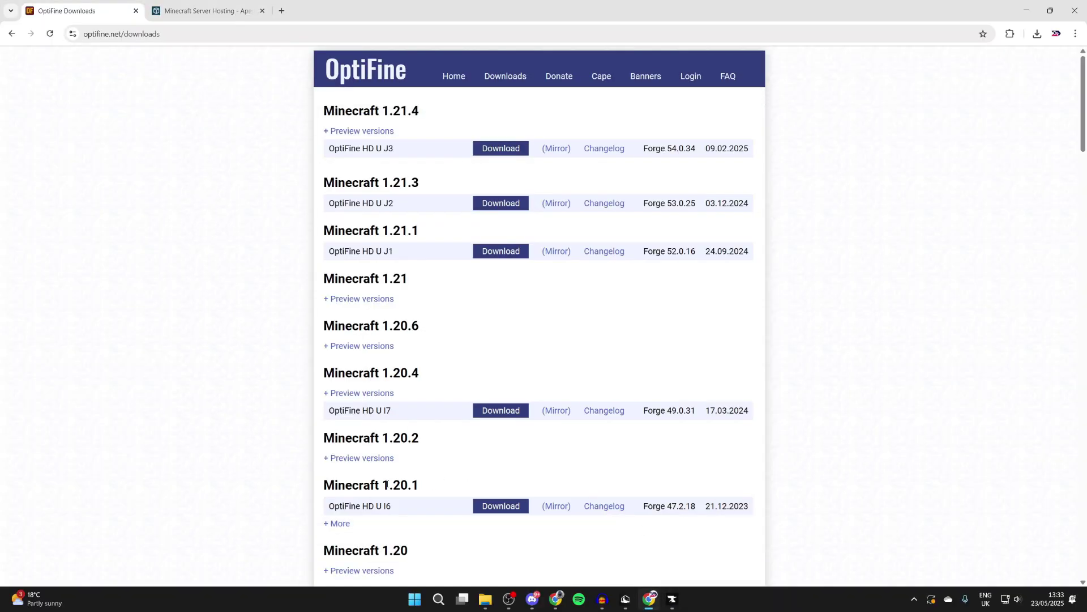
click(500, 506)
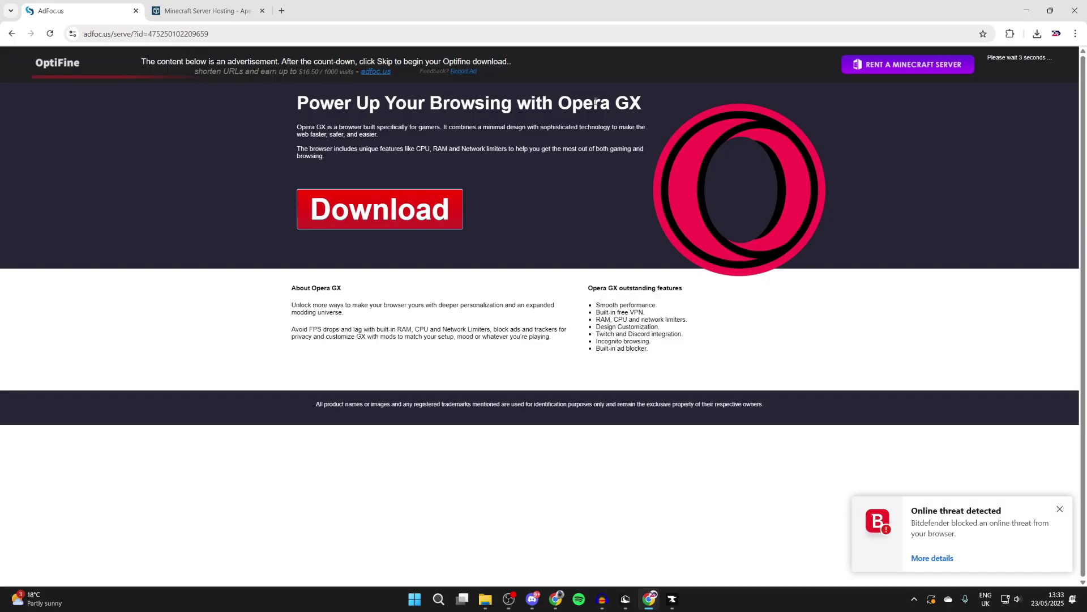
click(1025, 63)
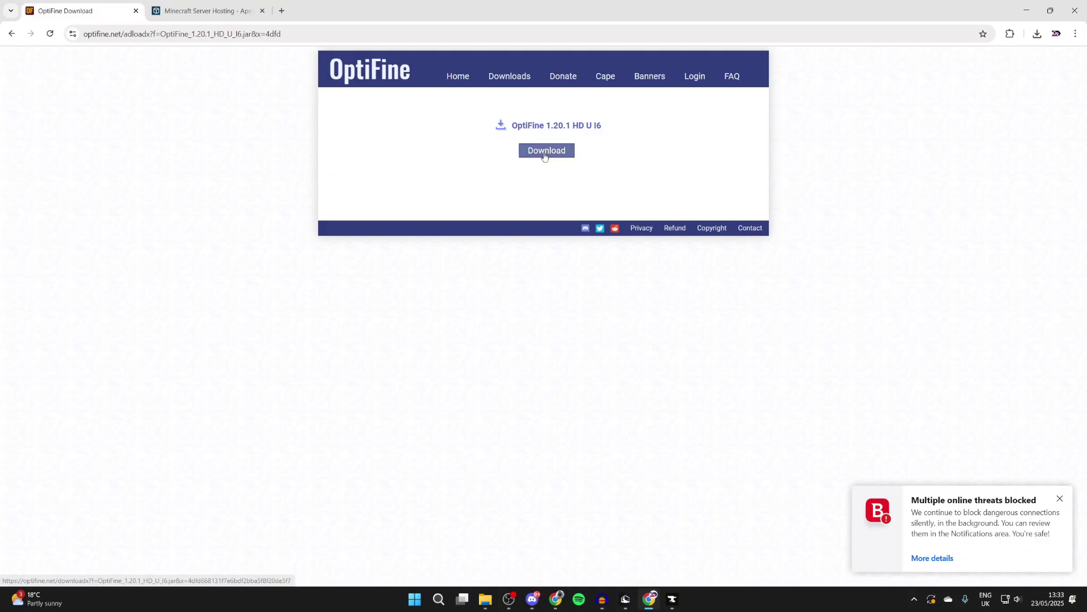
click(1035, 3)
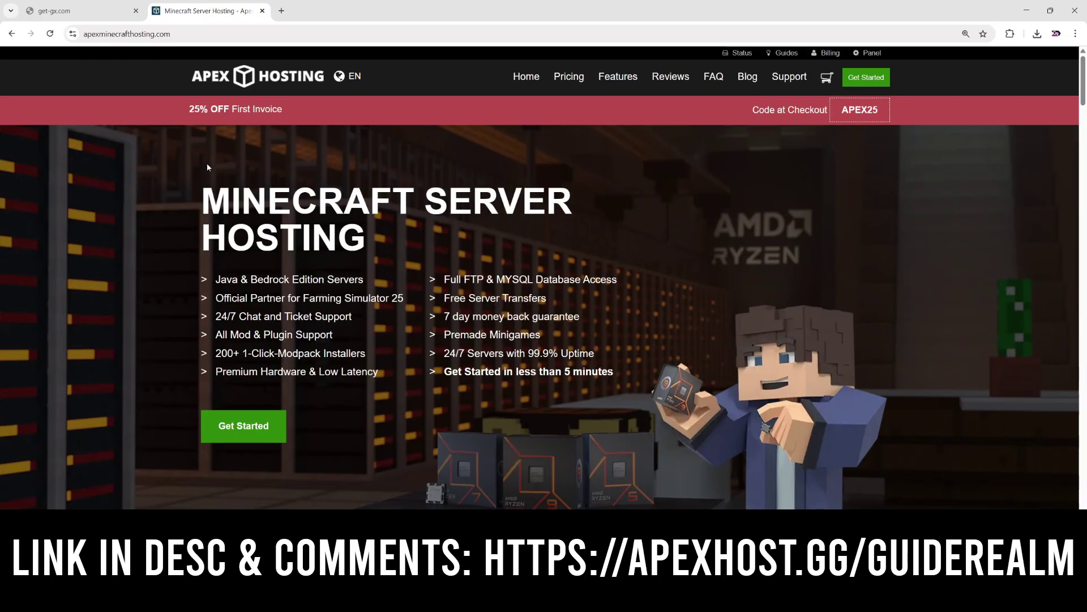
scroll(208, 166, down, 10)
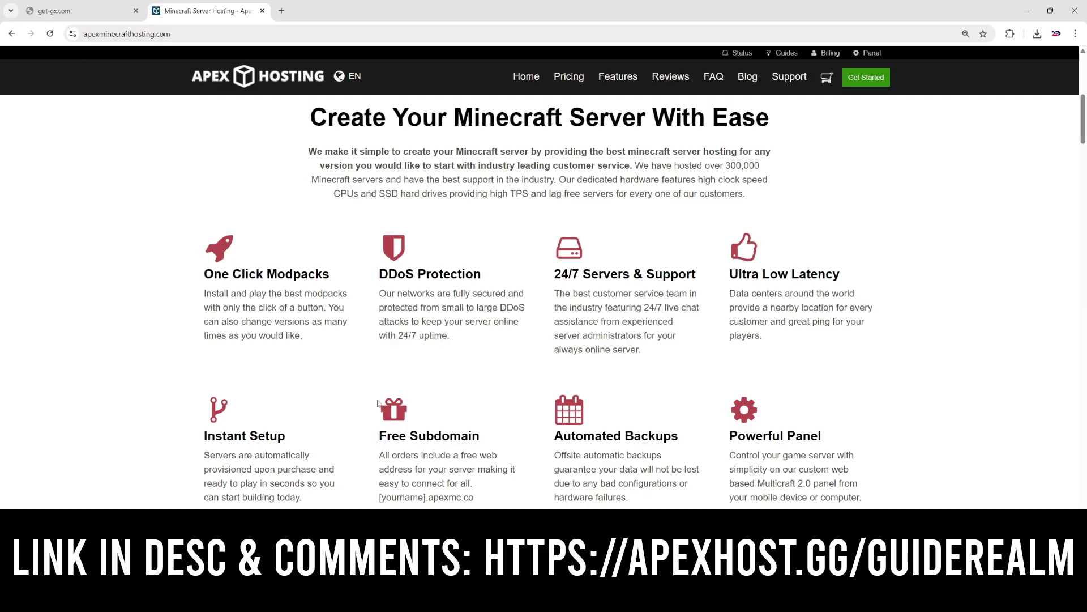
scroll(378, 403, up, 8)
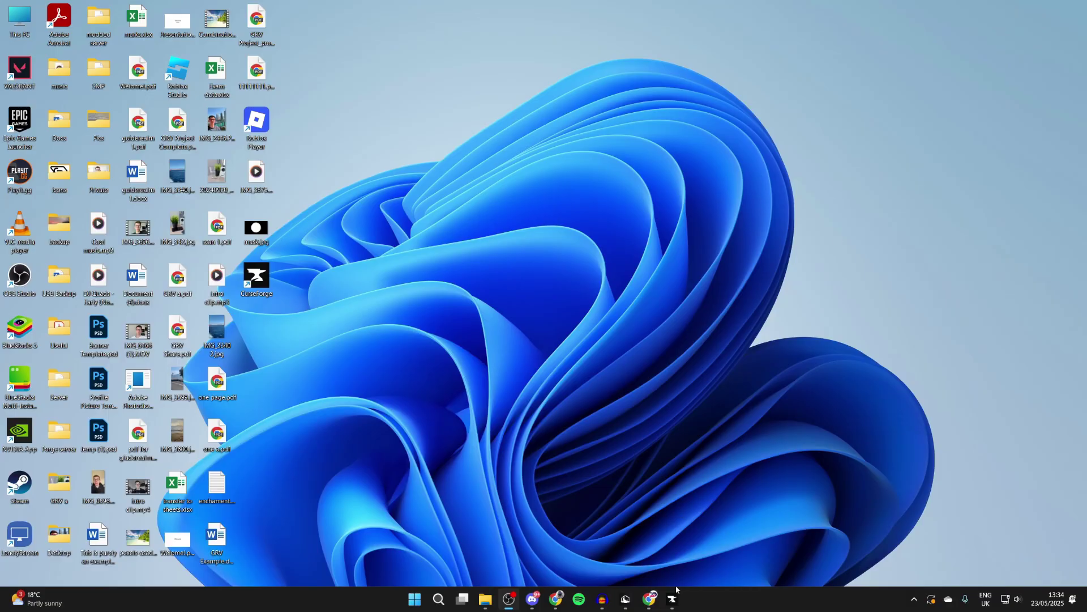
click(674, 594)
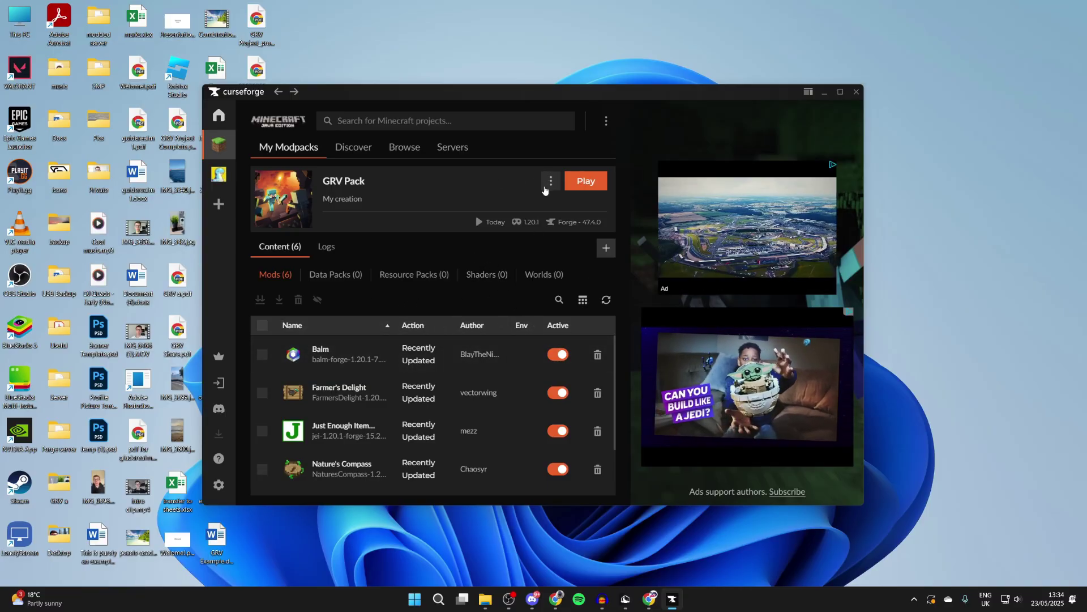
Open the GRV Pack instance folder from CurseForge and enter its mods folder.
click(548, 185)
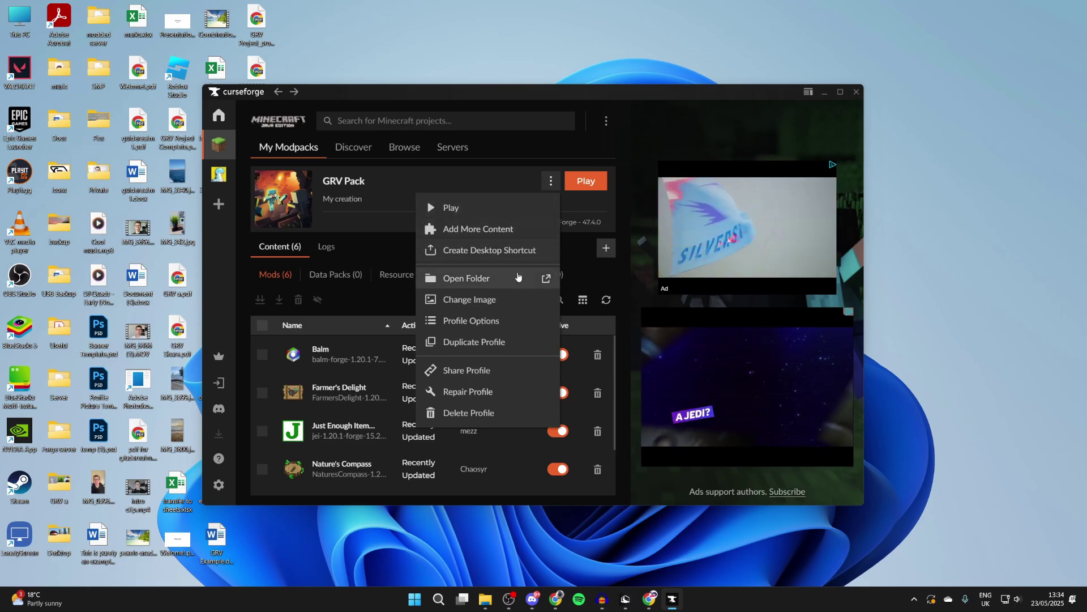
click(514, 278)
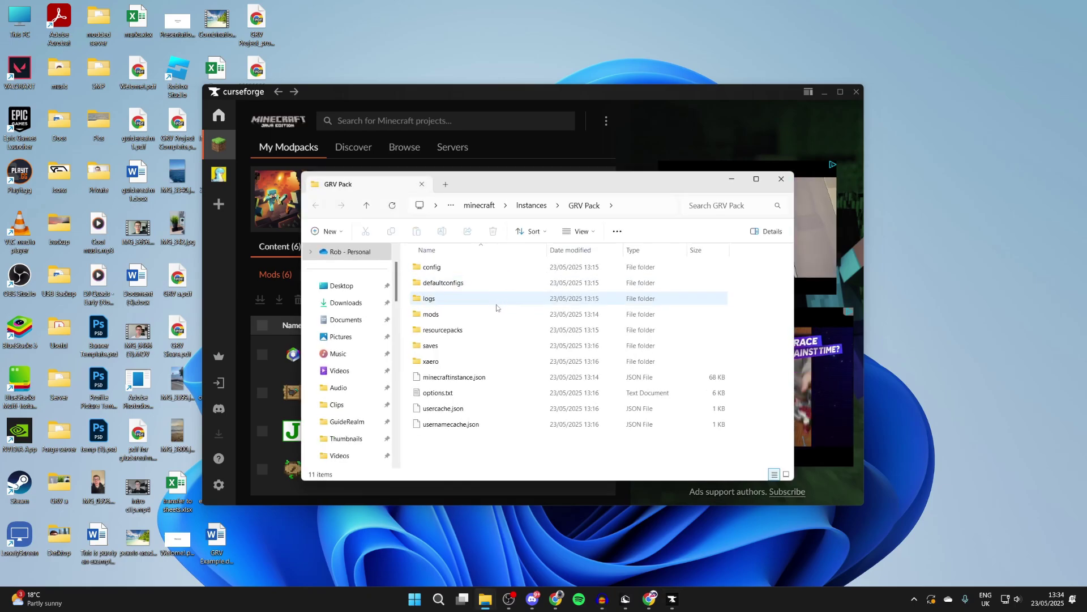
double_click(449, 315)
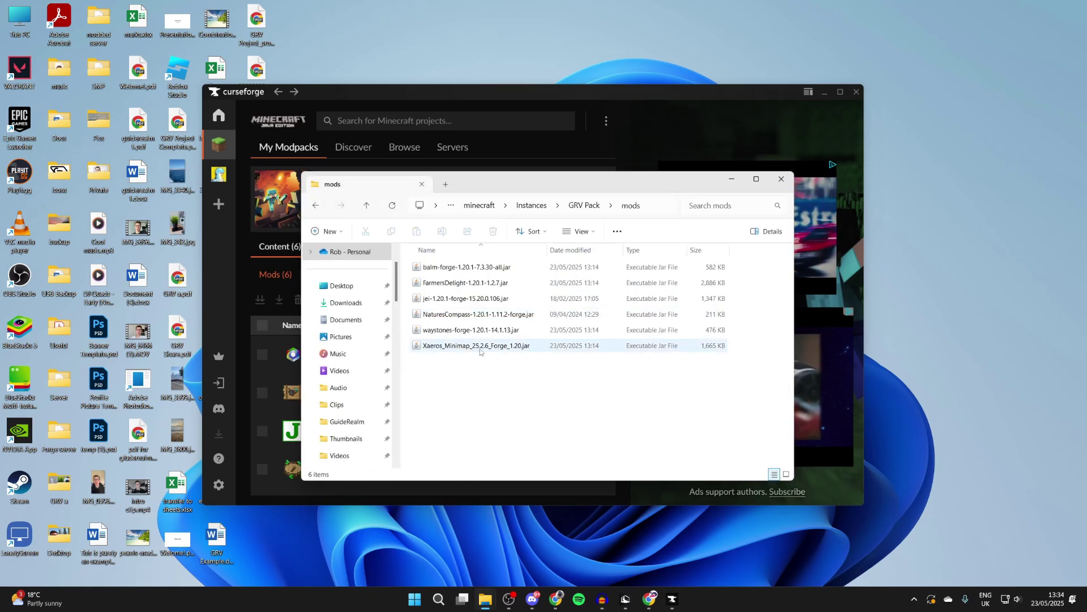
Drag OptiFine_1.20.1_HD_U_I6 (1).jar from Downloads into mods, then close Downloads.
mouse_move(483, 605)
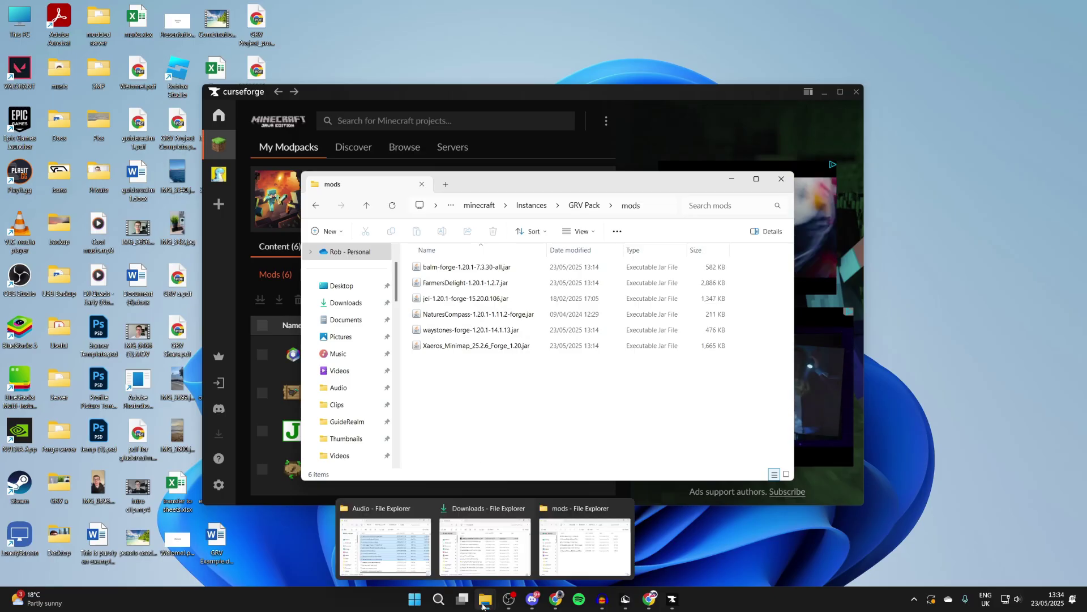
click(483, 552)
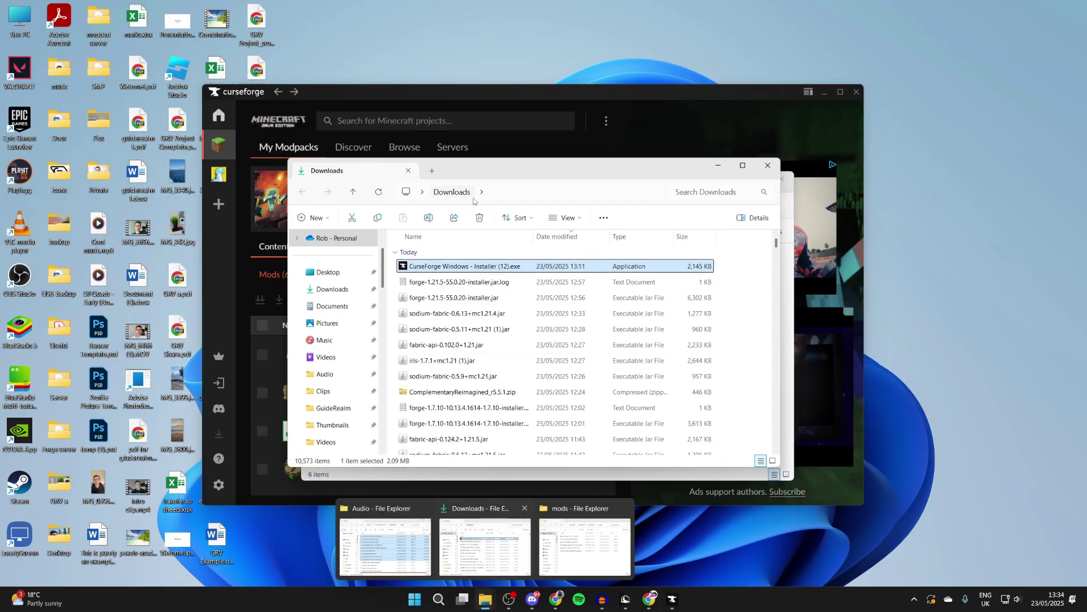
drag(490, 170, 679, 187)
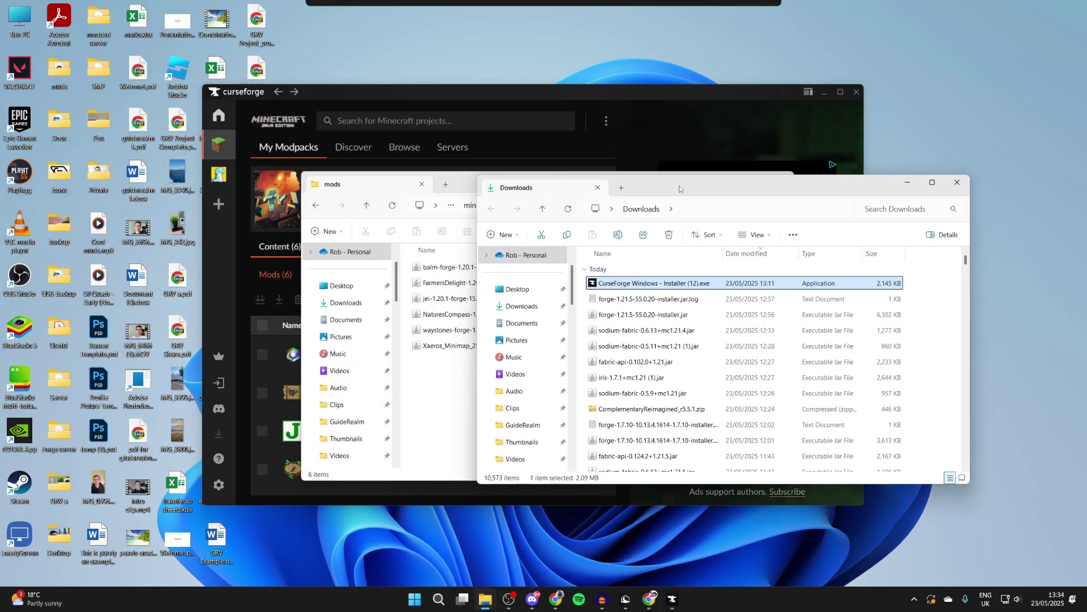
click(524, 307)
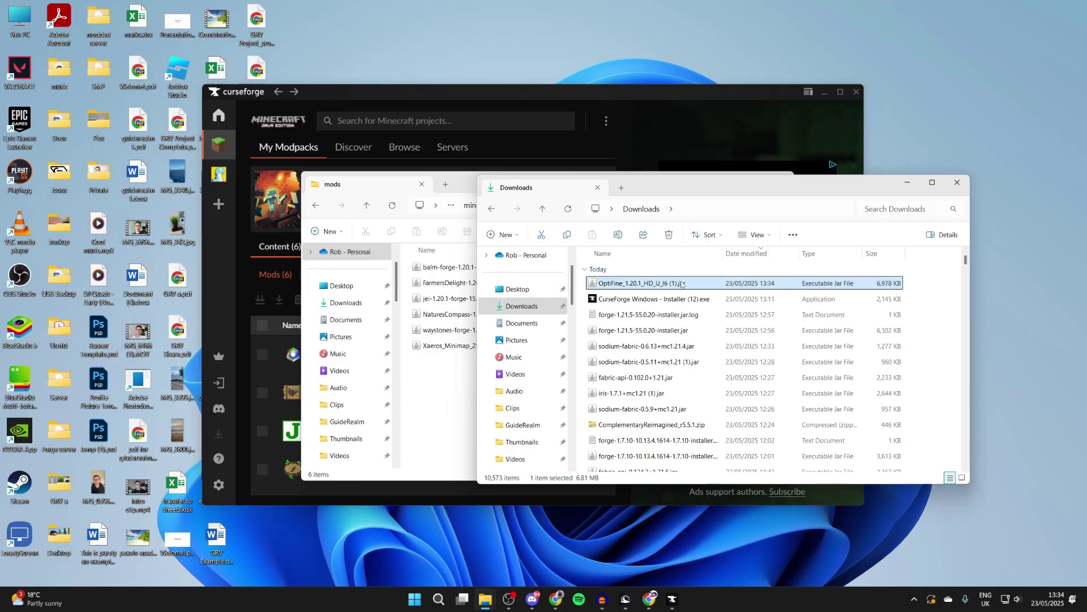
drag(682, 284, 447, 414)
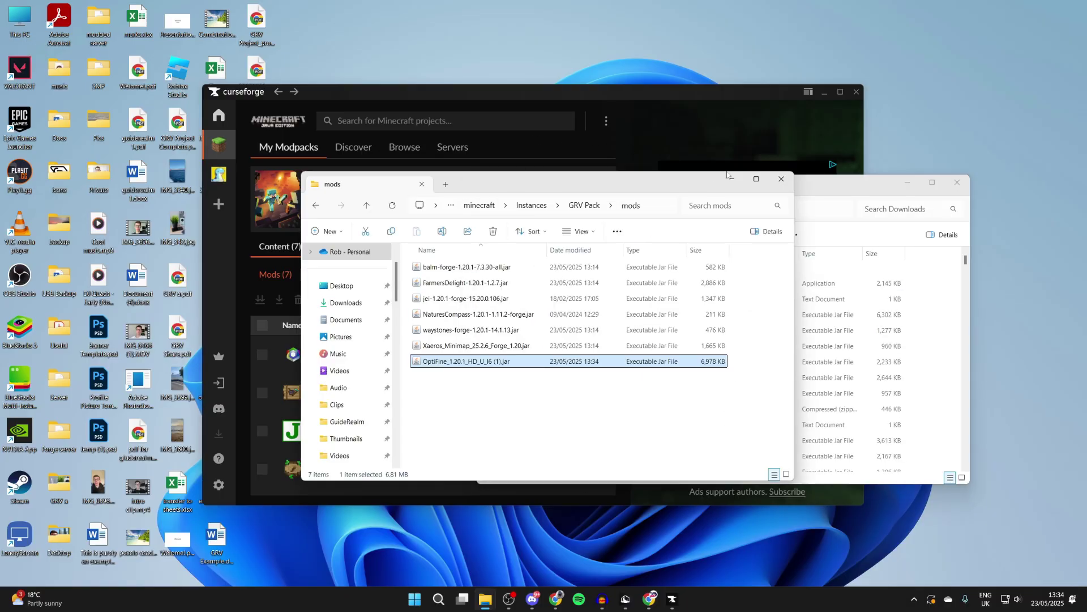
click(782, 183)
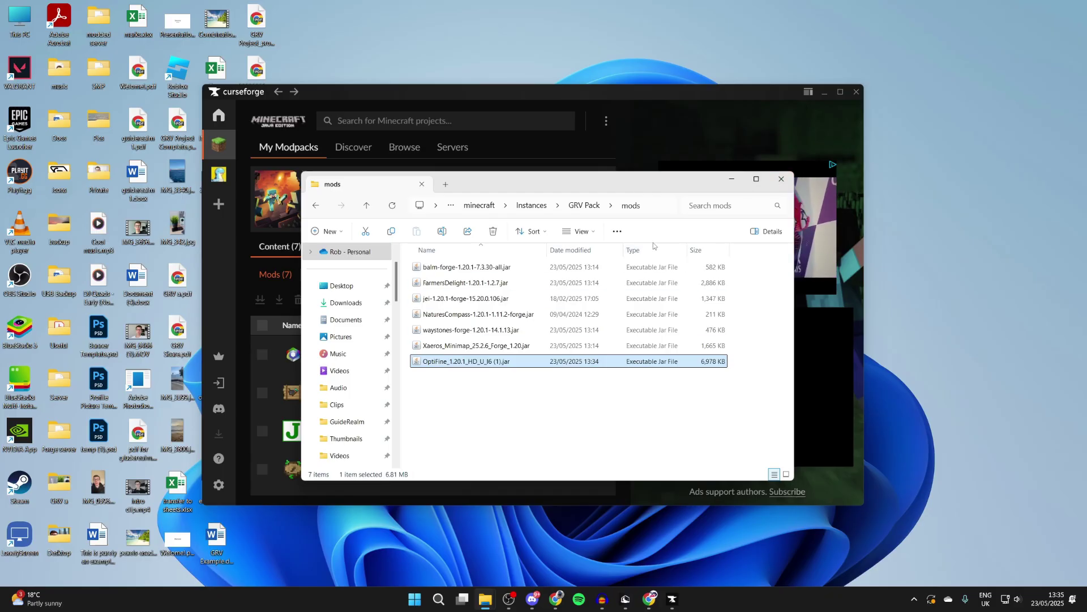
Close the mods window and launch GRV Pack via CurseForge Play and the Launcher's PLAY.
click(782, 181)
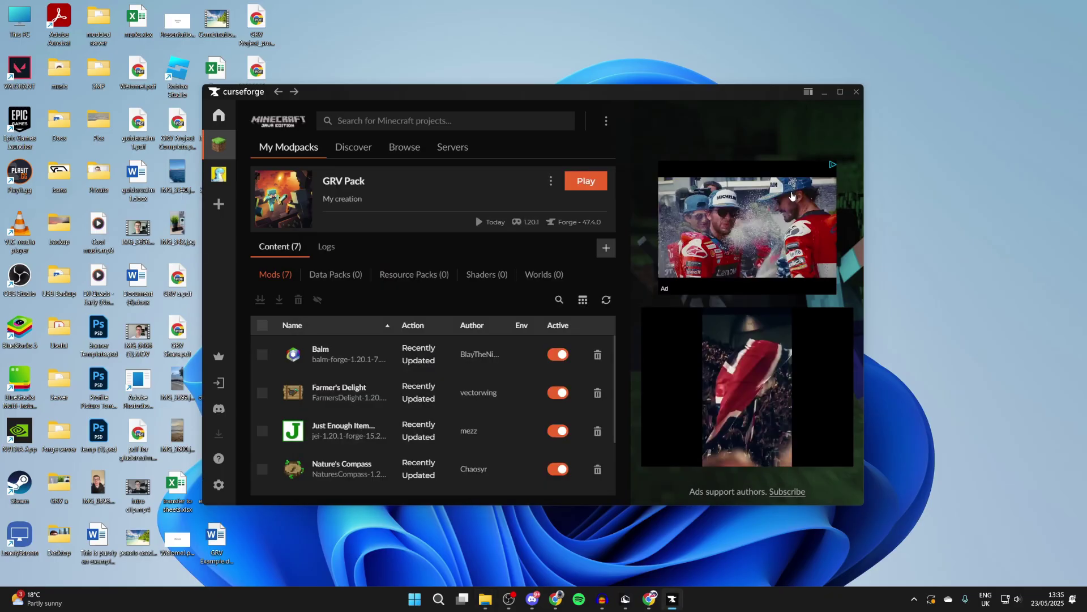
click(589, 182)
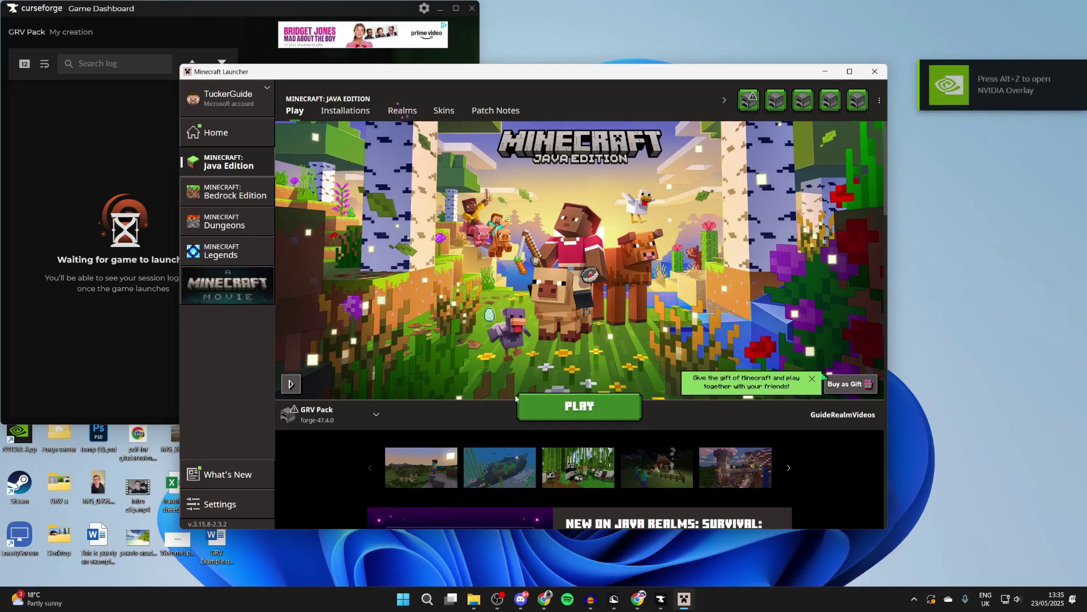
click(565, 405)
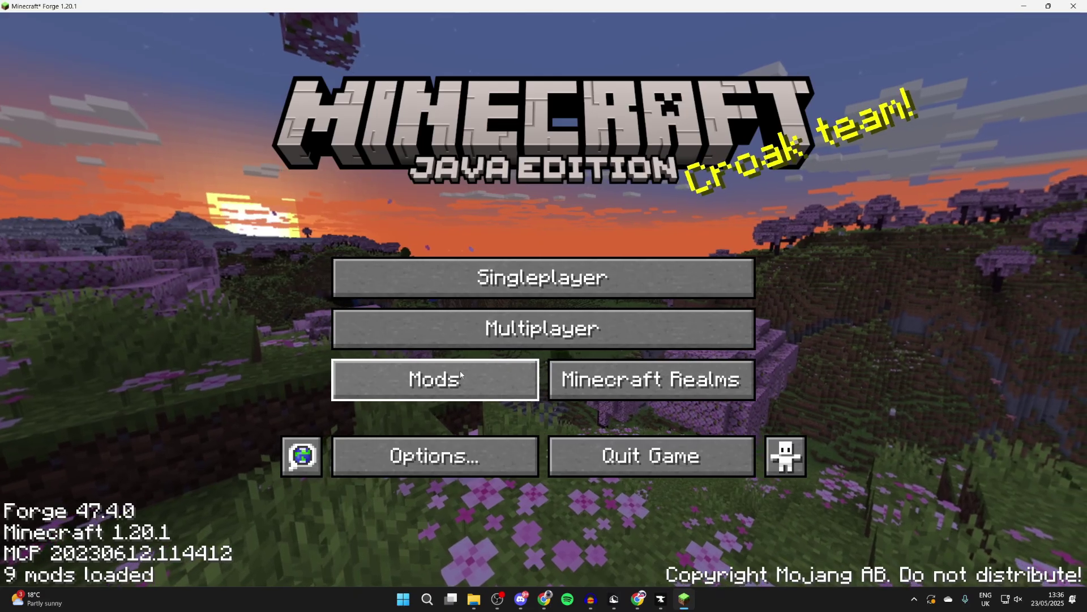
click(434, 451)
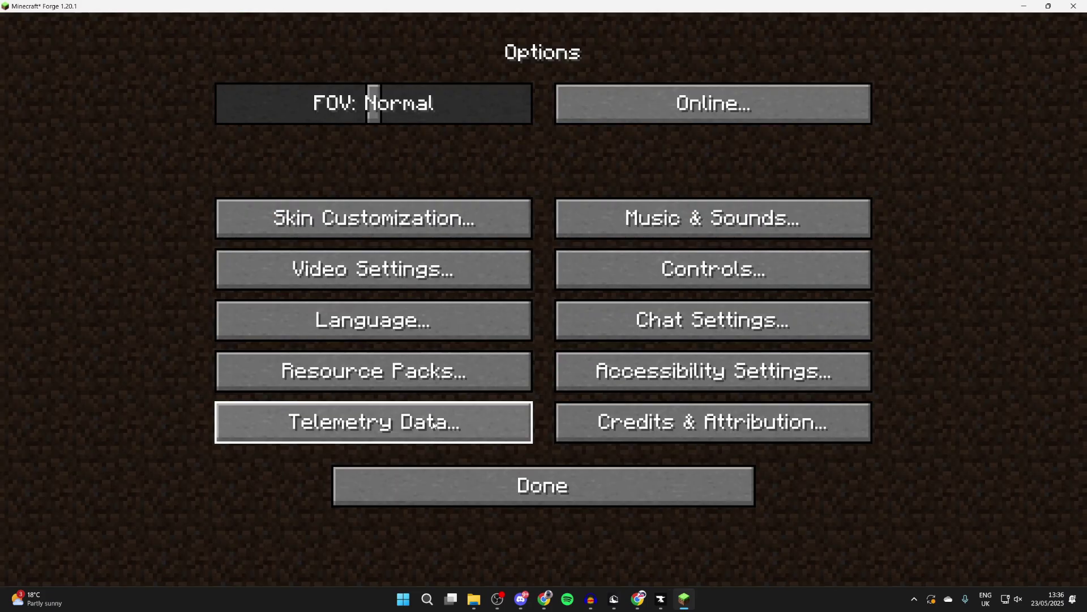
click(426, 280)
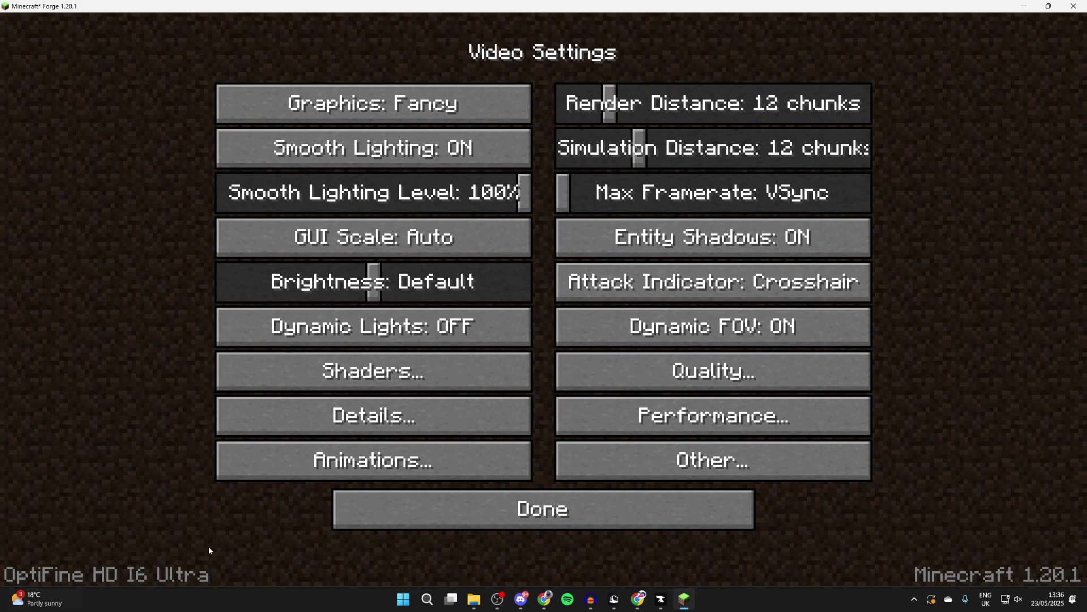
click(436, 517)
Create a new Creative-mode singleplayer world and walk forward toward the village.
click(460, 486)
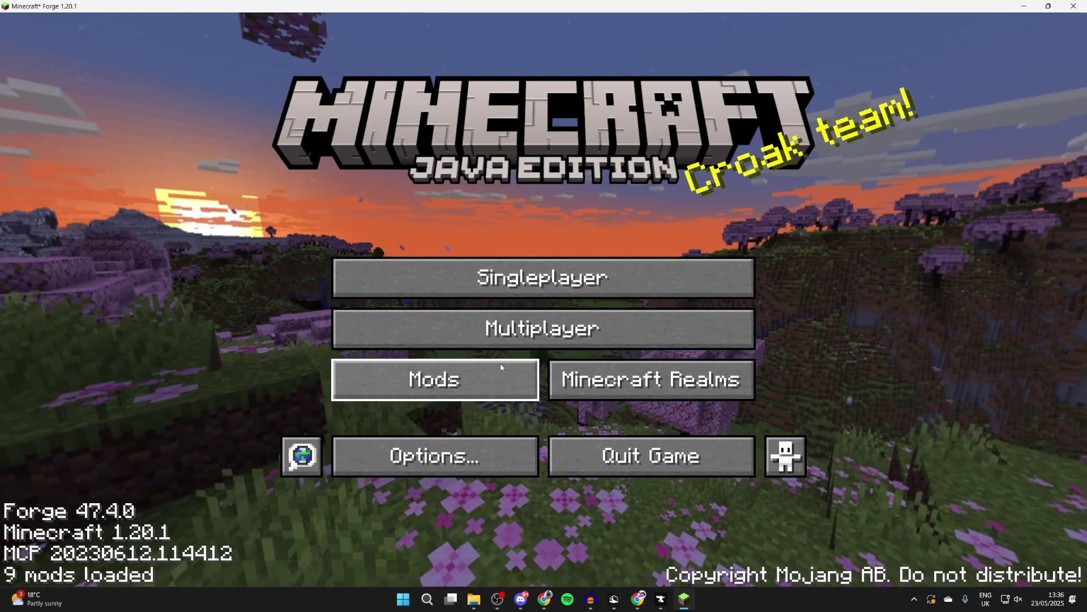
click(528, 275)
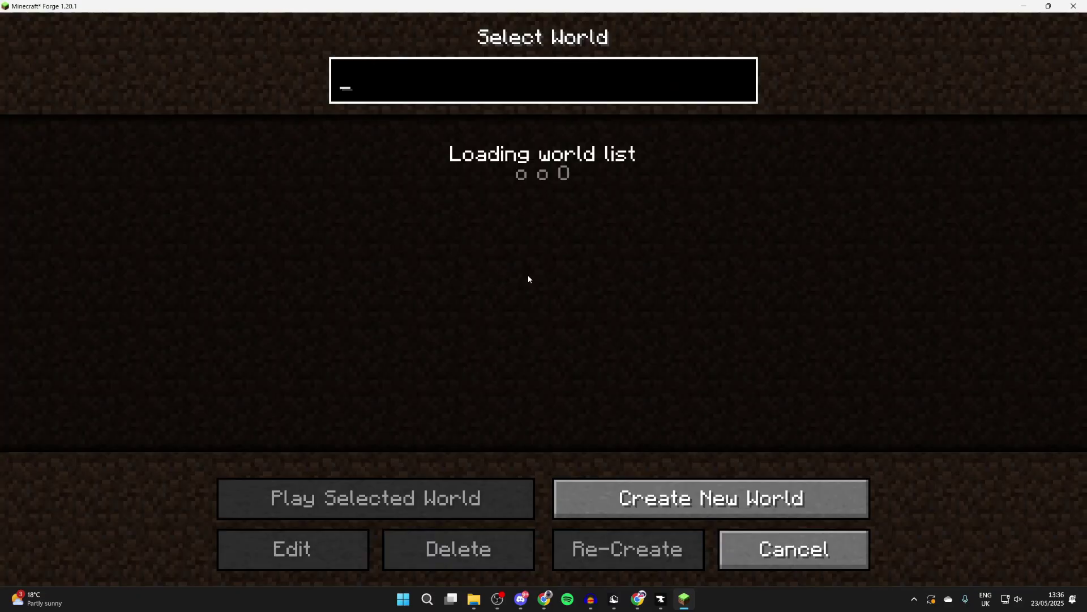
click(739, 484)
double_click(544, 209)
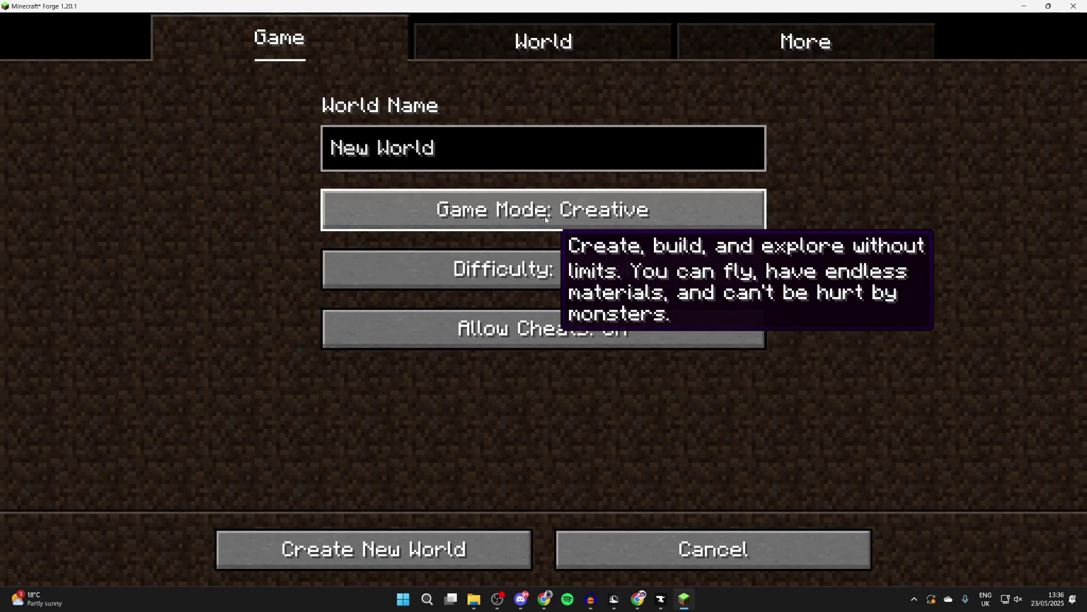
click(436, 560)
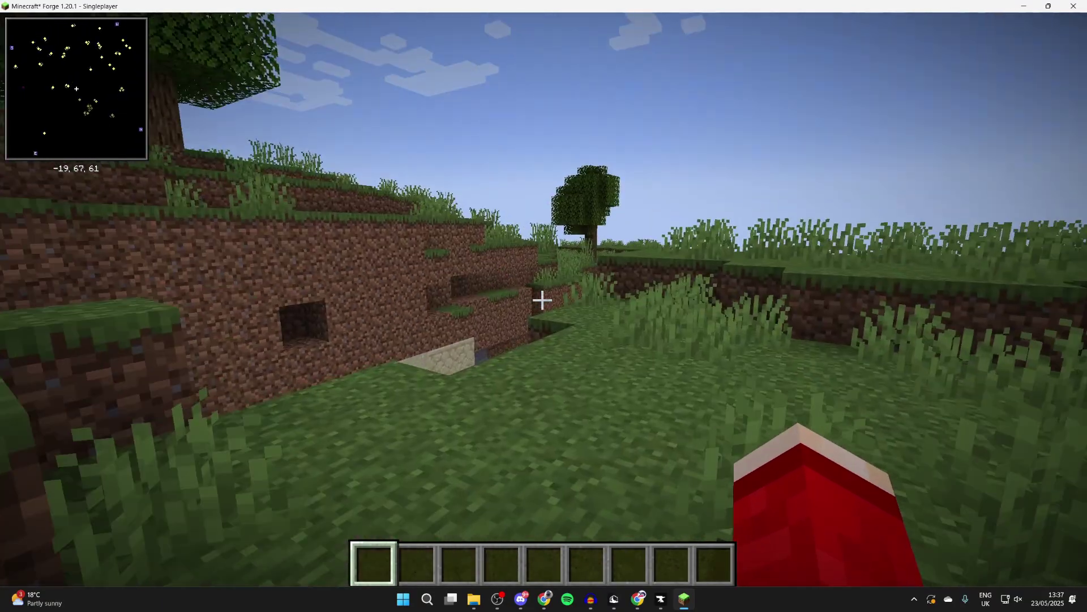
key(w)
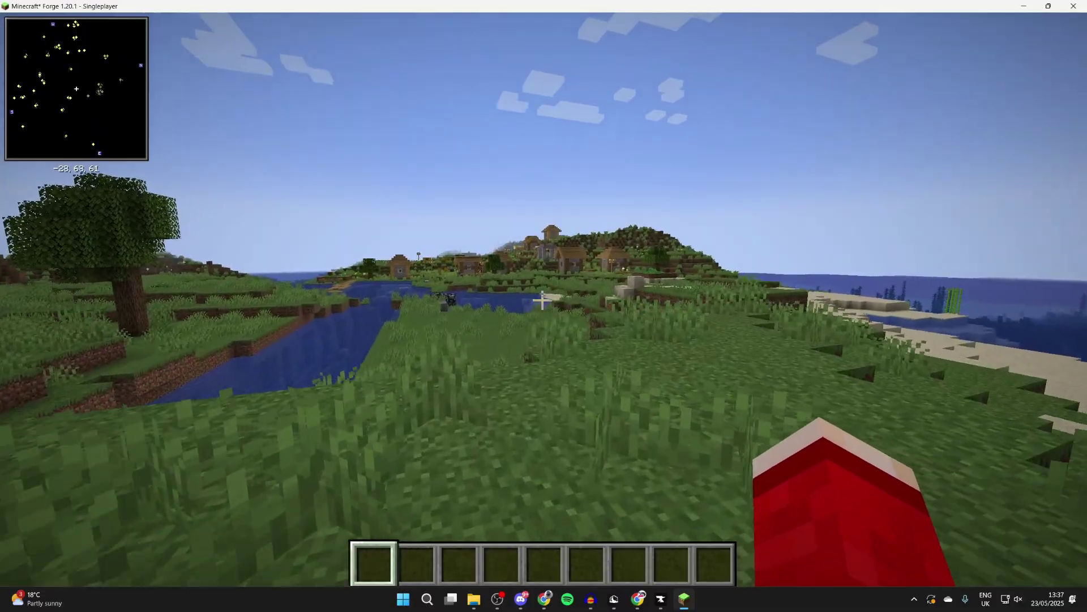